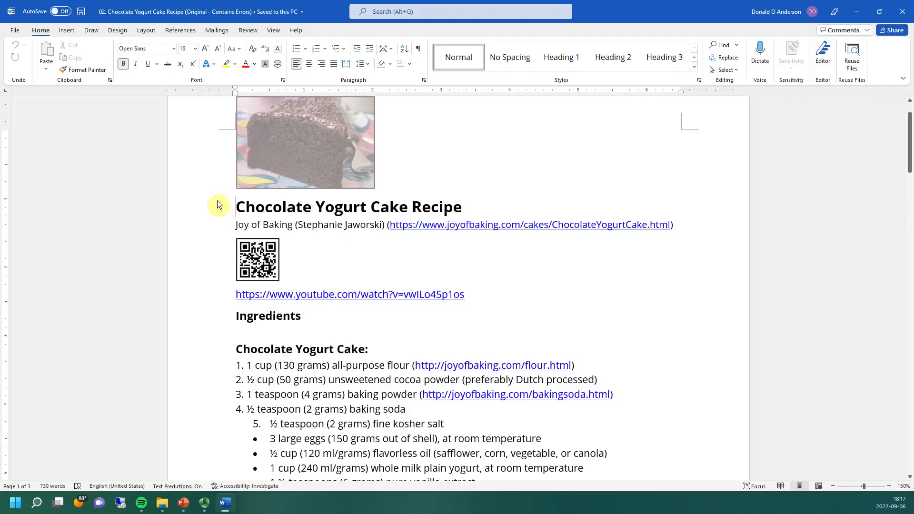
Show the Navigation pane for the recipe document and close the blank Notepad window
{"action": "left_click", "coordinate": [274, 31]}
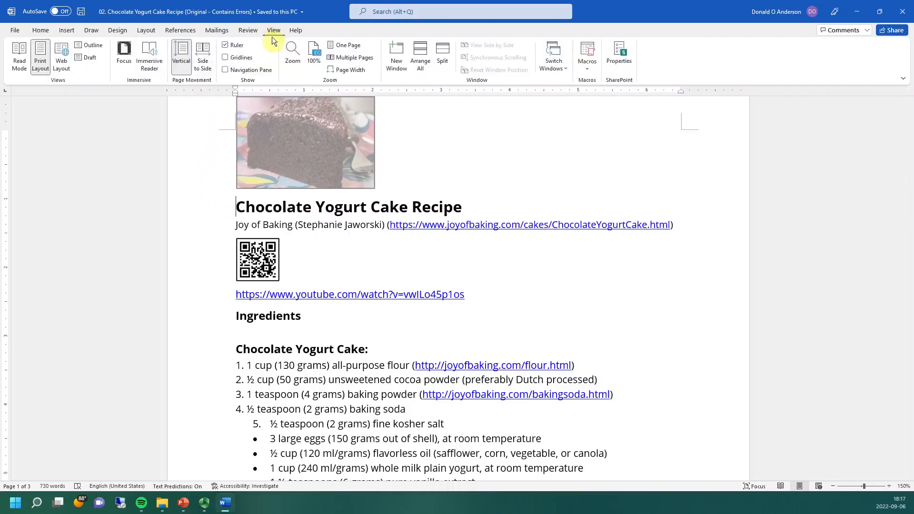
{"action": "left_click", "coordinate": [244, 72]}
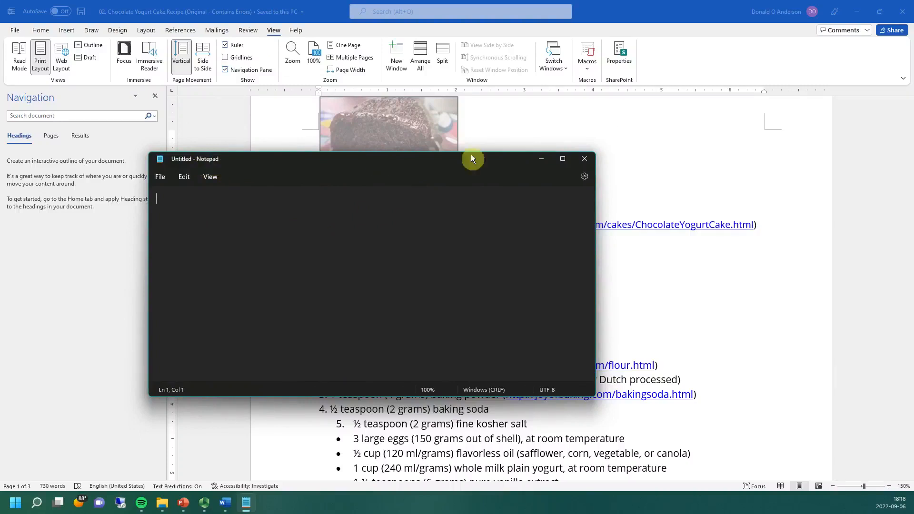
{"action": "left_click", "coordinate": [584, 160]}
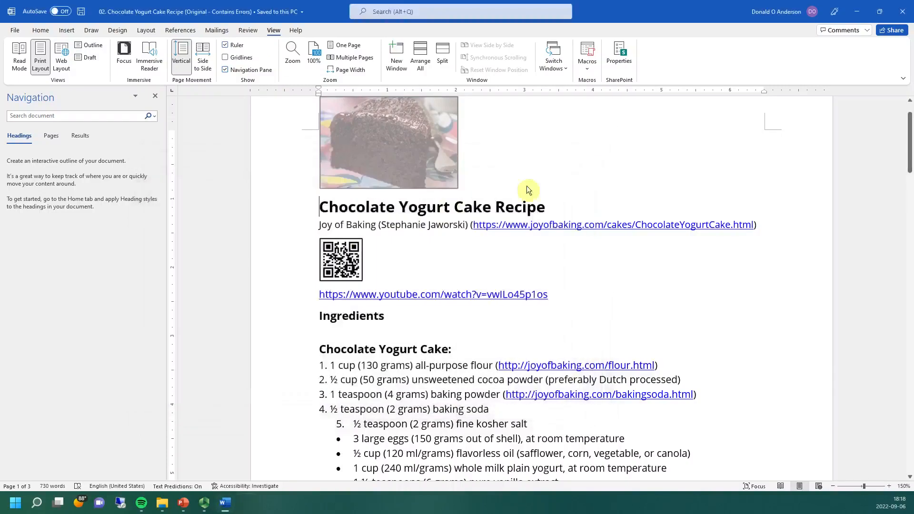
Apply the Heading 1 style to the title "Chocolate Yogurt Cake Recipe"
{"action": "left_click", "coordinate": [298, 207]}
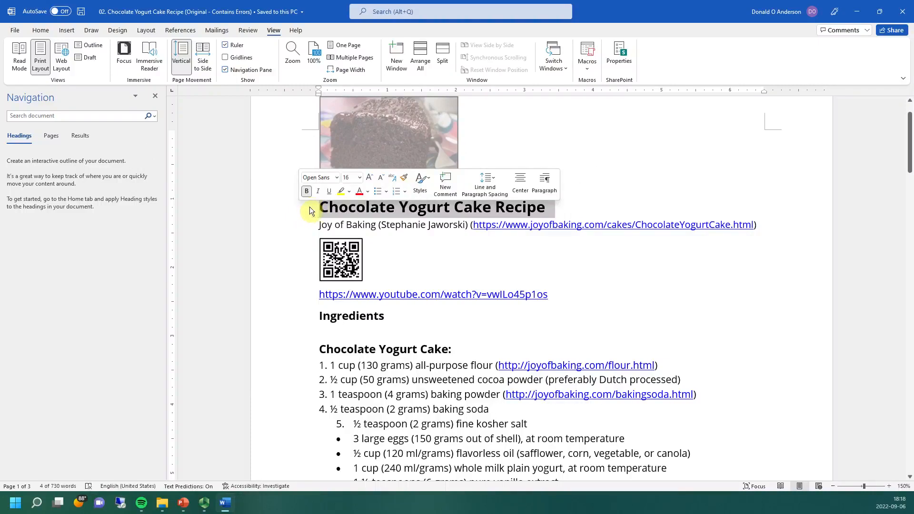
{"action": "left_click", "coordinate": [326, 209]}
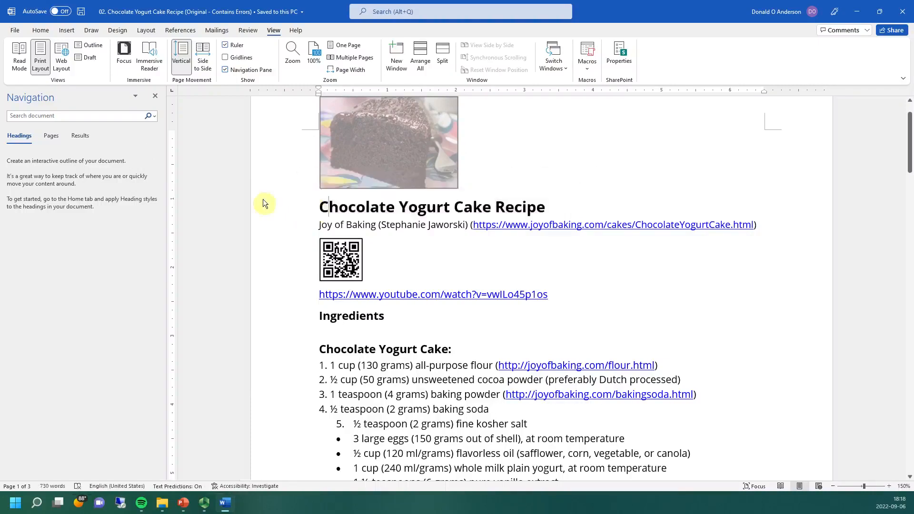
{"action": "left_click", "coordinate": [39, 31]}
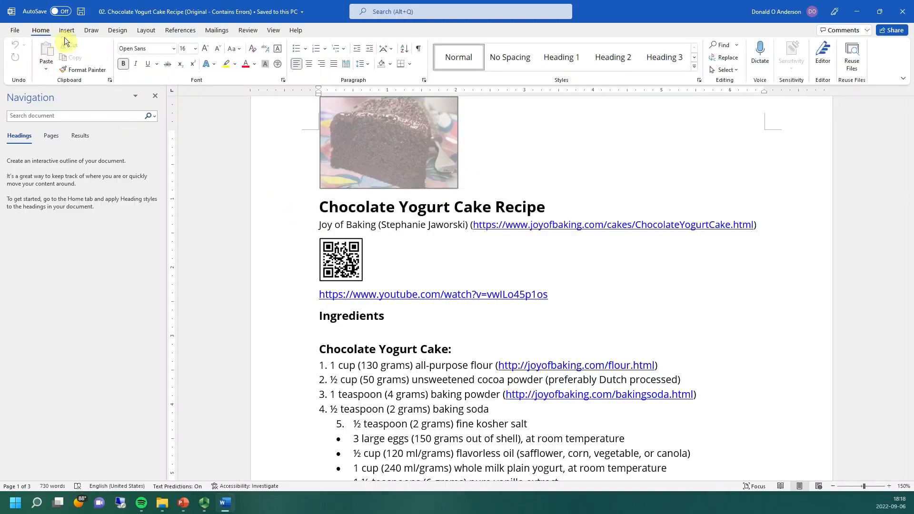
{"action": "left_click_drag", "start_coordinate": [322, 209], "coordinate": [488, 212]}
{"action": "left_click_drag", "start_coordinate": [549, 216], "coordinate": [543, 207]}
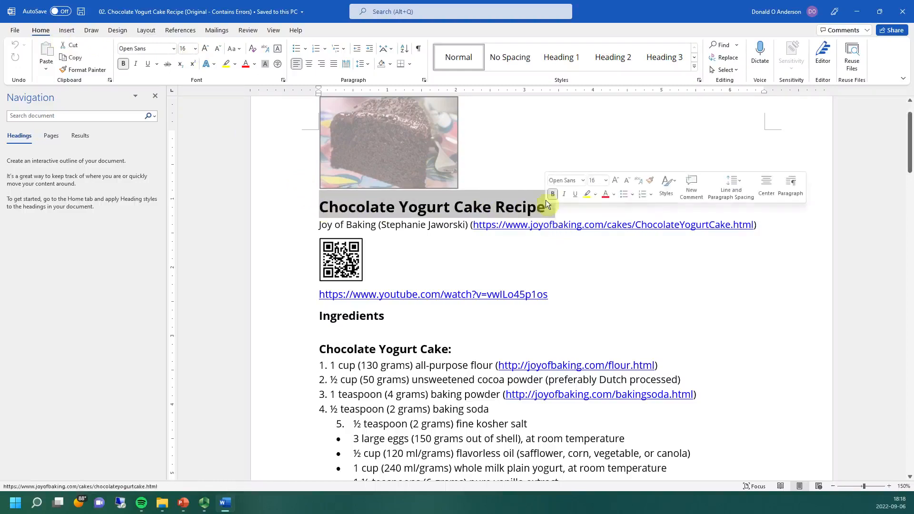
{"action": "left_click", "coordinate": [694, 69]}
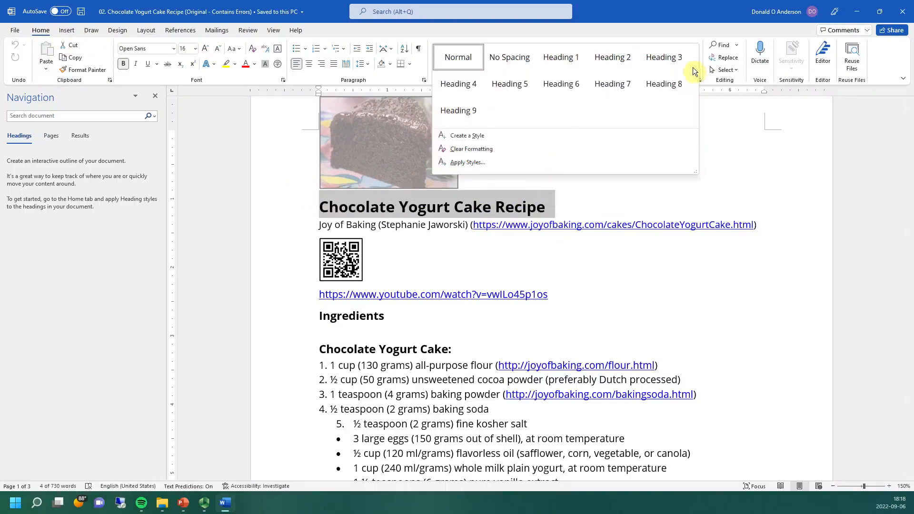
{"action": "left_click", "coordinate": [570, 62]}
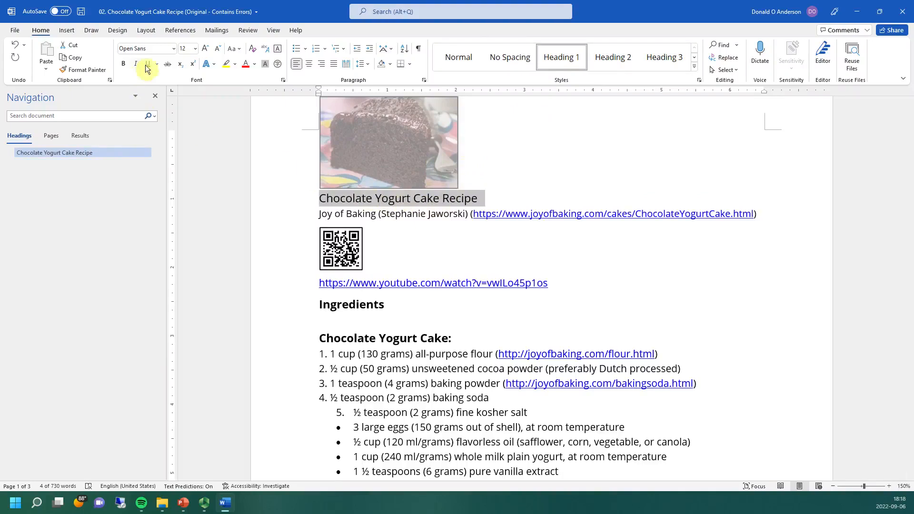
Set the recipe title's font size to 16 and make it bold
{"action": "left_click", "coordinate": [195, 49]}
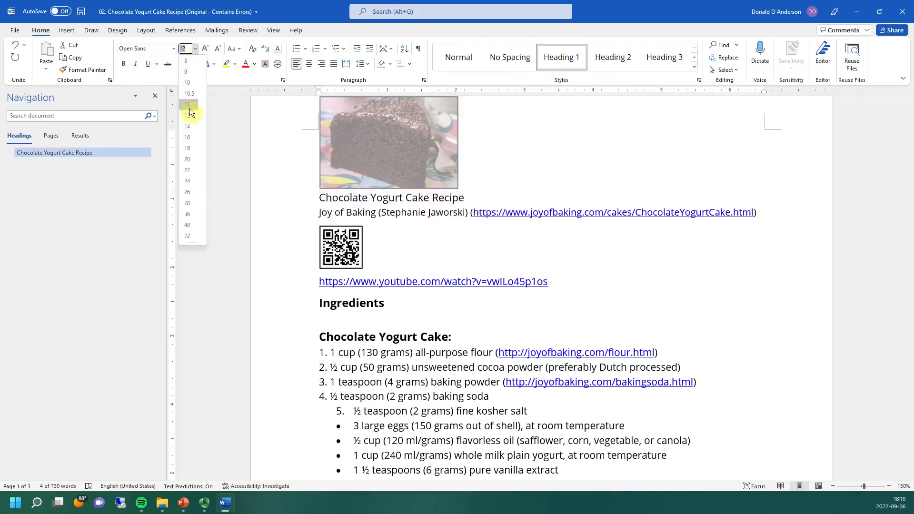
{"action": "left_click", "coordinate": [188, 137]}
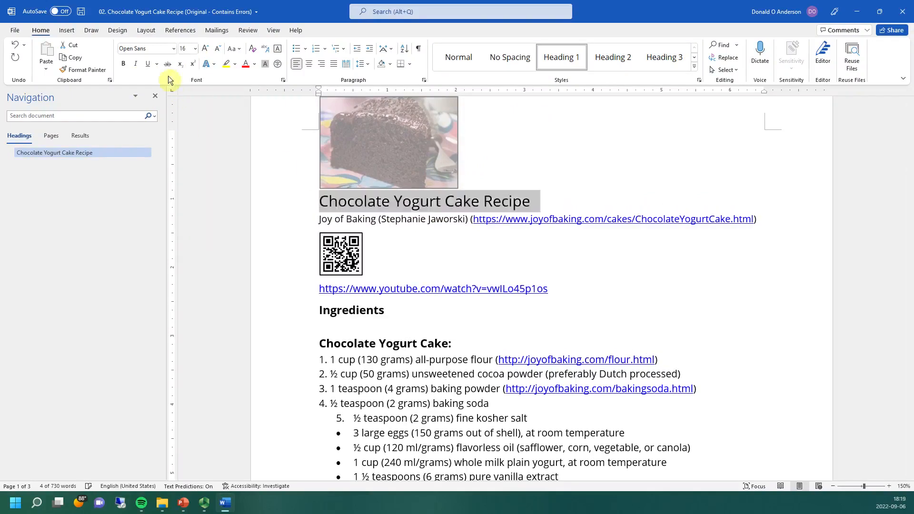
{"action": "left_click", "coordinate": [123, 64]}
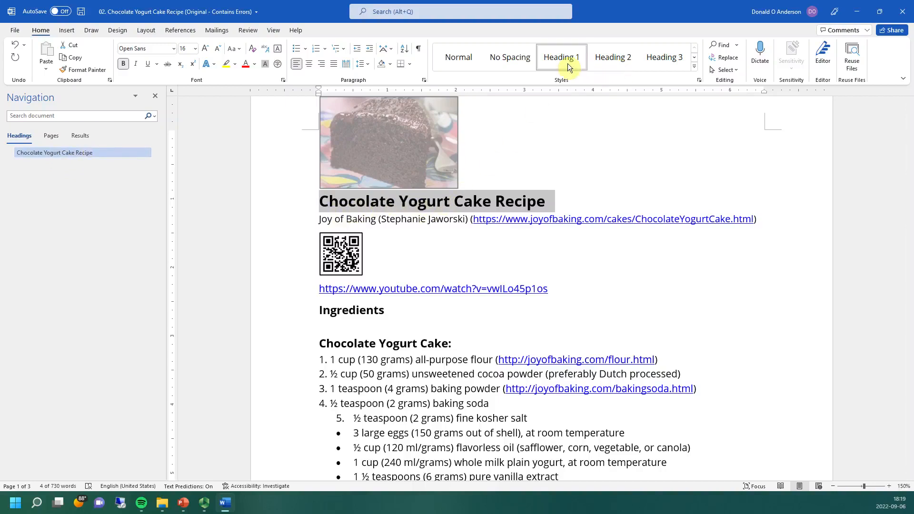
{"action": "left_click", "coordinate": [460, 275]}
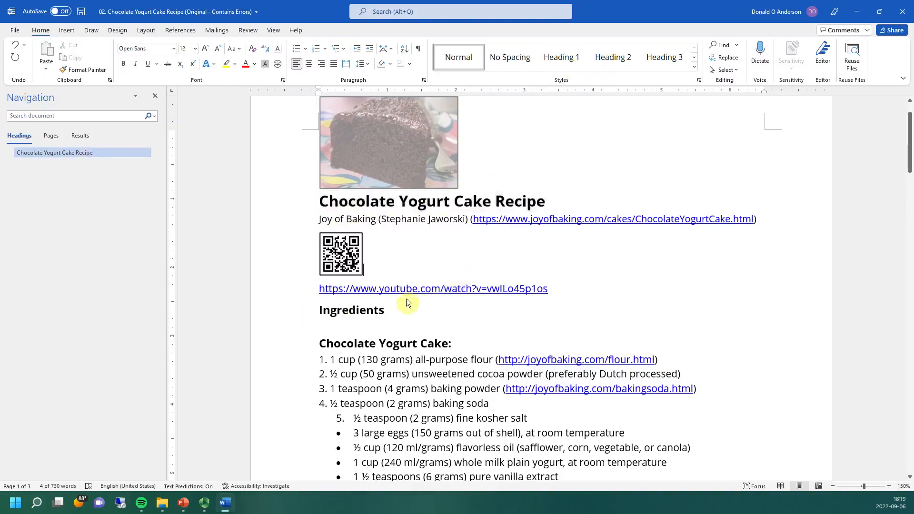
Apply the Heading 2 style to the "Ingredients" line below the video link
{"action": "scroll", "coordinate": [350, 310], "scroll_direction": "down", "scroll_amount": 3}
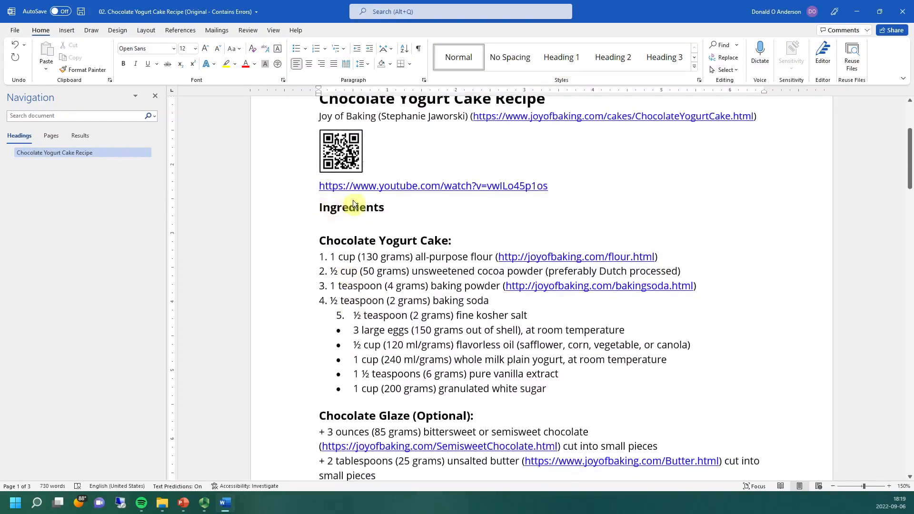
{"action": "scroll", "coordinate": [380, 208], "scroll_direction": "down", "scroll_amount": 15}
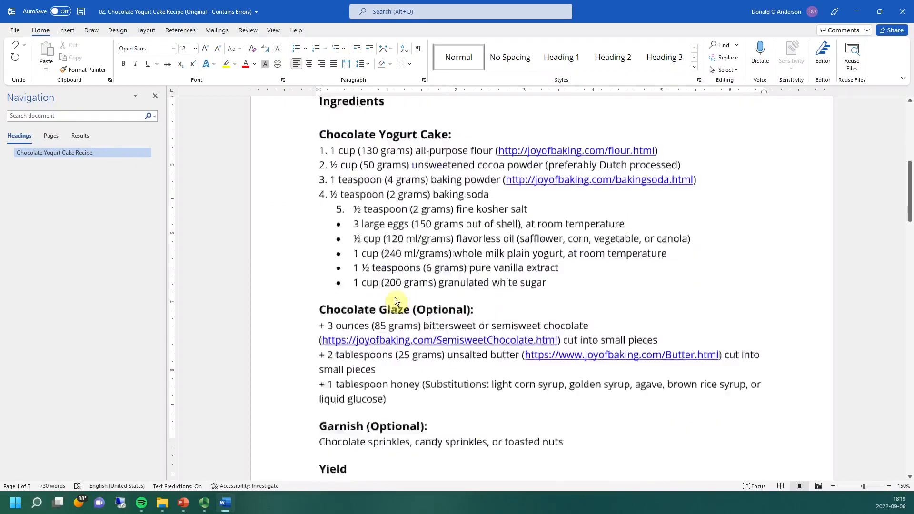
{"action": "scroll", "coordinate": [314, 190], "scroll_direction": "down", "scroll_amount": 7}
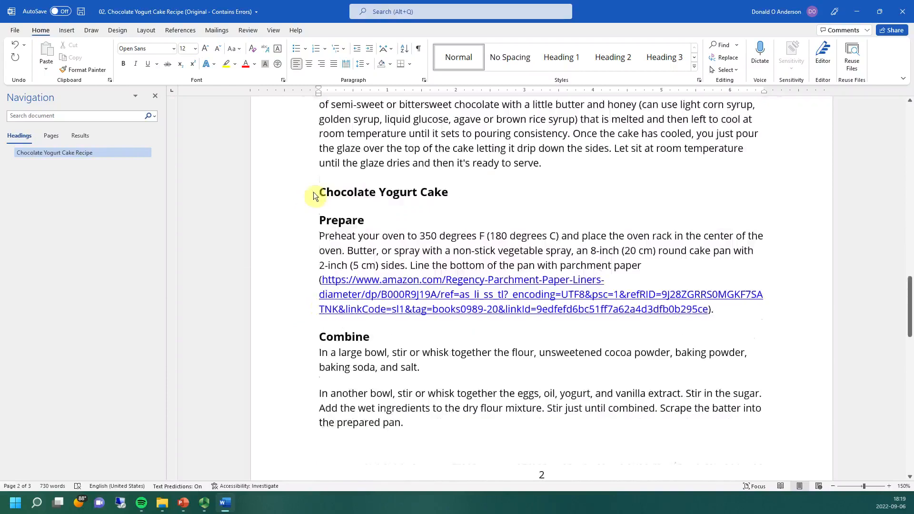
{"action": "scroll", "coordinate": [421, 193], "scroll_direction": "up", "scroll_amount": 2}
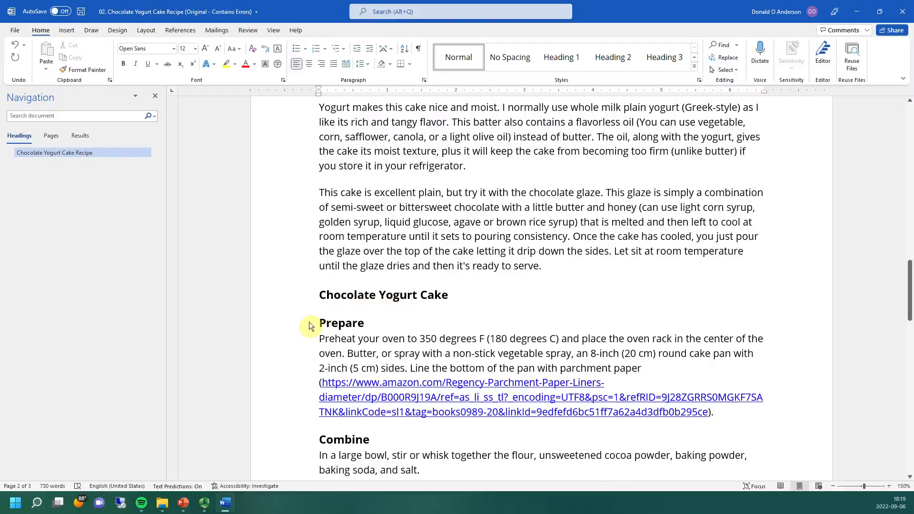
{"action": "scroll", "coordinate": [290, 433], "scroll_direction": "up", "scroll_amount": 18}
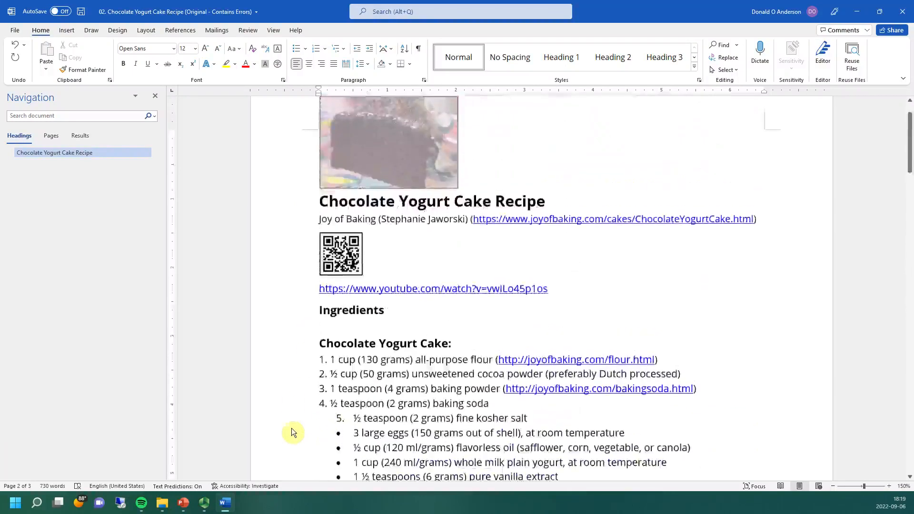
{"action": "left_click", "coordinate": [300, 316]}
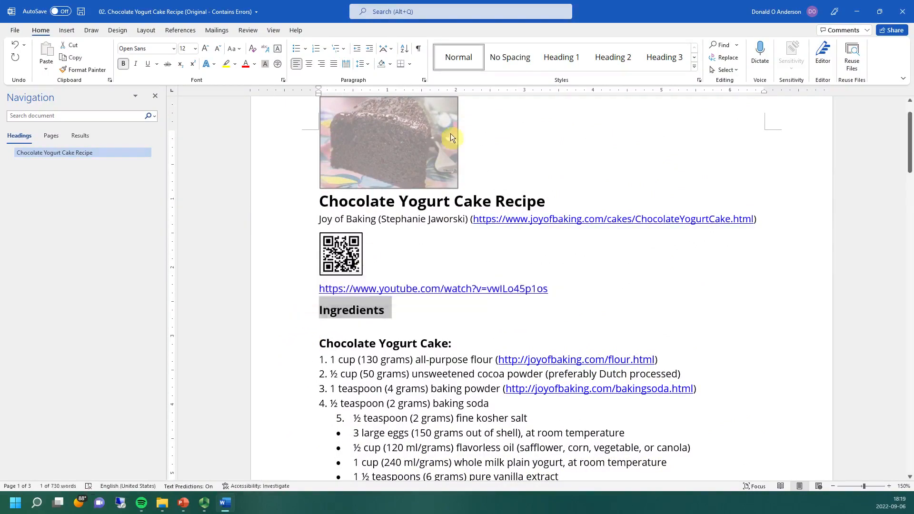
{"action": "left_click", "coordinate": [610, 57]}
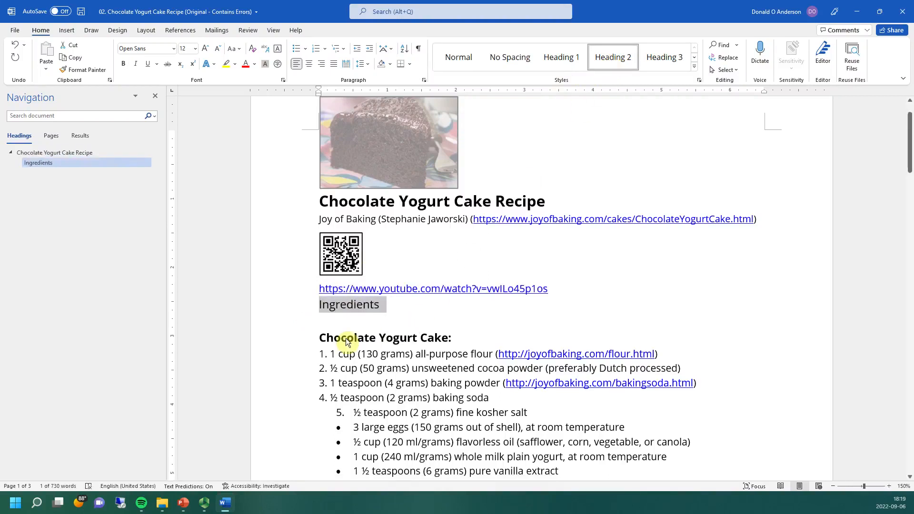
Apply the Heading 2 style to "Yield", "Description" and the "Chocolate Yogurt Cake" line above "Prepare"
{"action": "scroll", "coordinate": [309, 295], "scroll_direction": "down", "scroll_amount": 10}
{"action": "left_click", "coordinate": [292, 262]}
{"action": "left_click", "coordinate": [603, 63]}
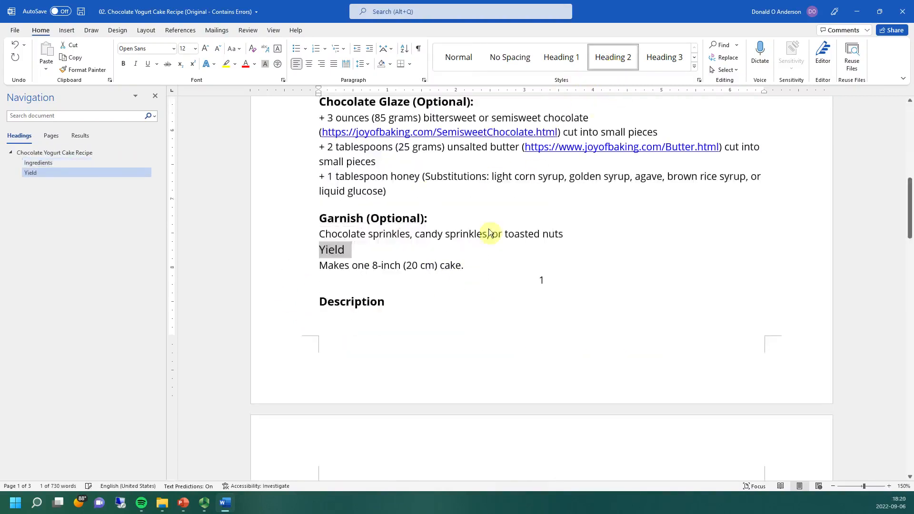
{"action": "left_click", "coordinate": [301, 306]}
{"action": "left_click", "coordinate": [609, 66]}
{"action": "scroll", "coordinate": [295, 359], "scroll_direction": "down", "scroll_amount": 3}
{"action": "scroll", "coordinate": [296, 360], "scroll_direction": "down", "scroll_amount": 8}
{"action": "left_click", "coordinate": [291, 176]}
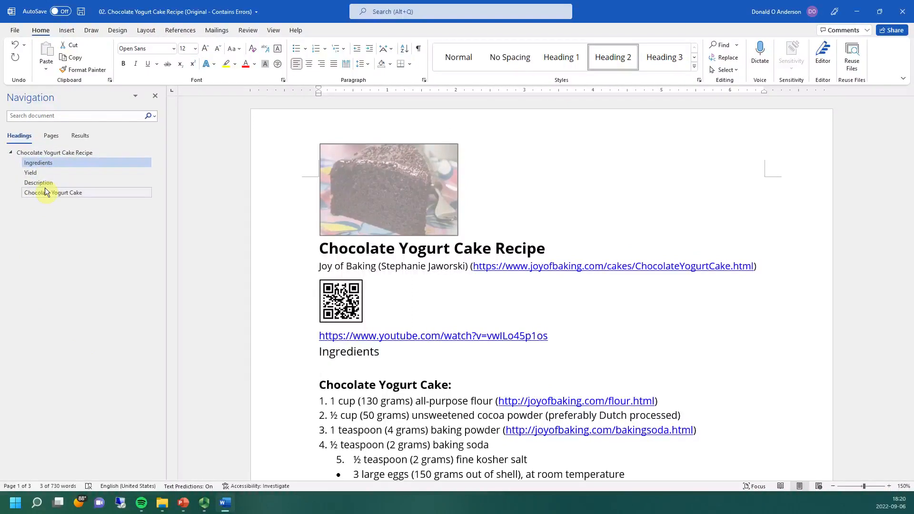
Make the "Ingredients" heading bold at size 14 and update the Heading 2 style to match it
{"action": "left_click", "coordinate": [38, 162]}
{"action": "left_click", "coordinate": [297, 181]}
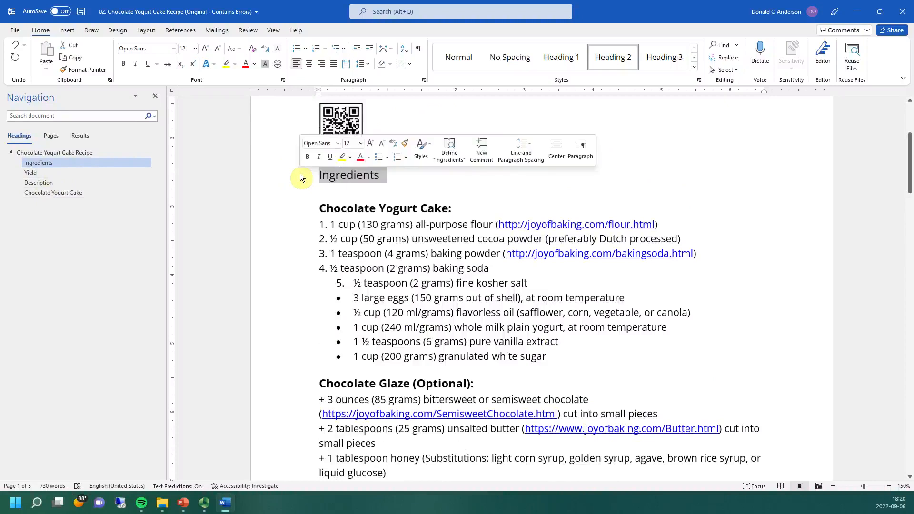
{"action": "left_click", "coordinate": [124, 64]}
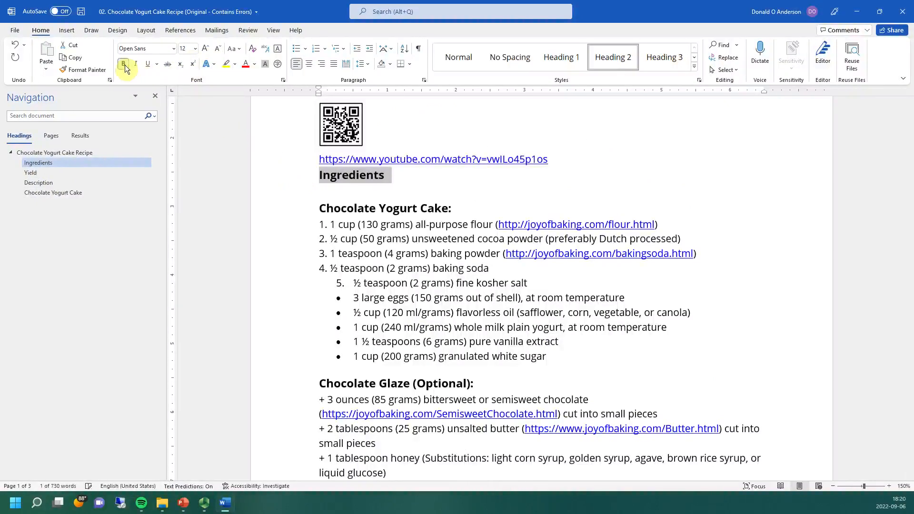
{"action": "left_click", "coordinate": [205, 50]}
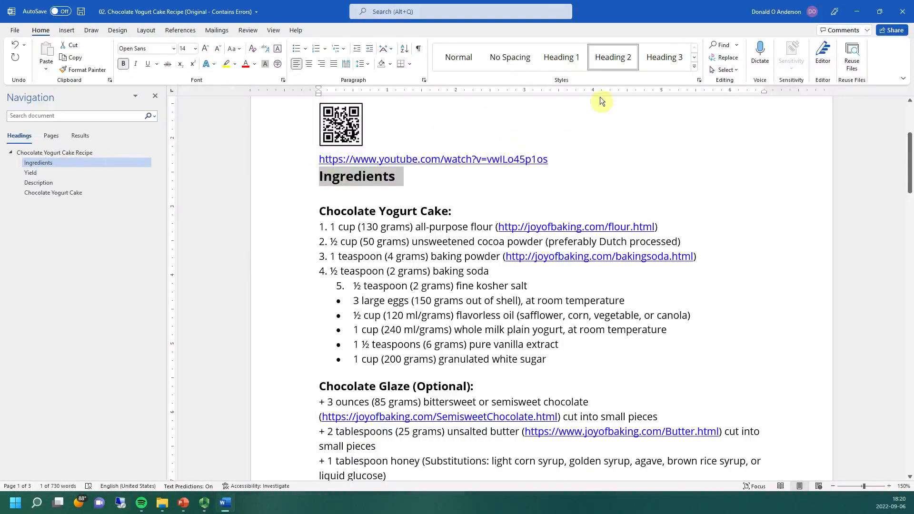
{"action": "right_click", "coordinate": [624, 61]}
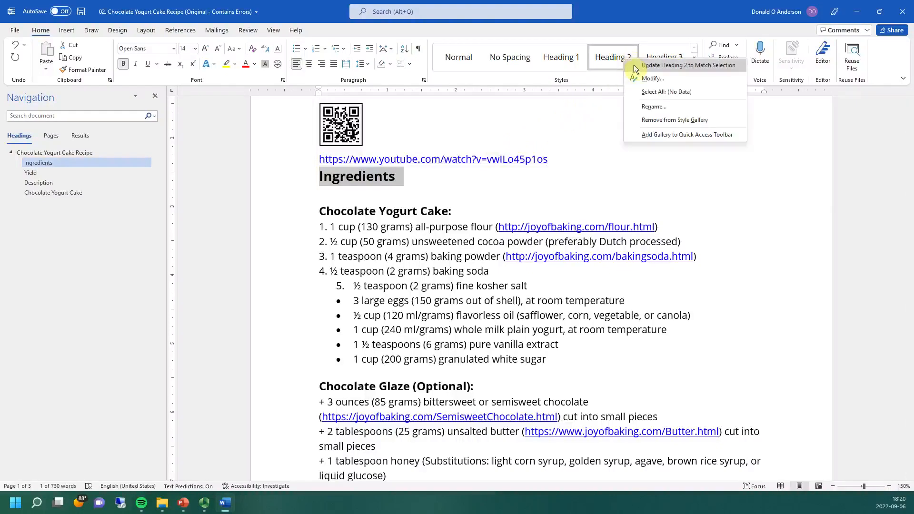
{"action": "left_click", "coordinate": [681, 66]}
Check the formatting of the Heading 2 sections by jumping between Ingredients, Yield, Description and Chocolate Yogurt Cake
{"action": "scroll", "coordinate": [407, 244], "scroll_direction": "down", "scroll_amount": 7}
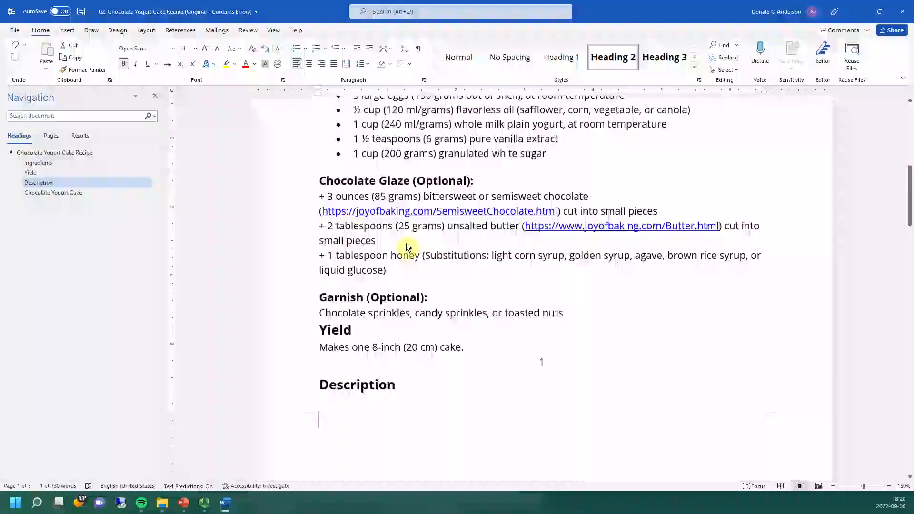
{"action": "left_click", "coordinate": [56, 175]}
{"action": "left_click", "coordinate": [49, 184]}
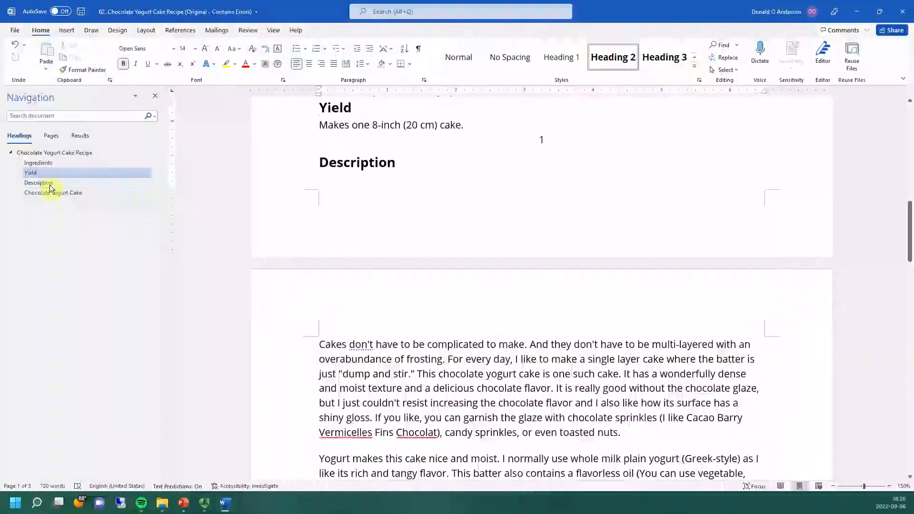
{"action": "left_click", "coordinate": [51, 194]}
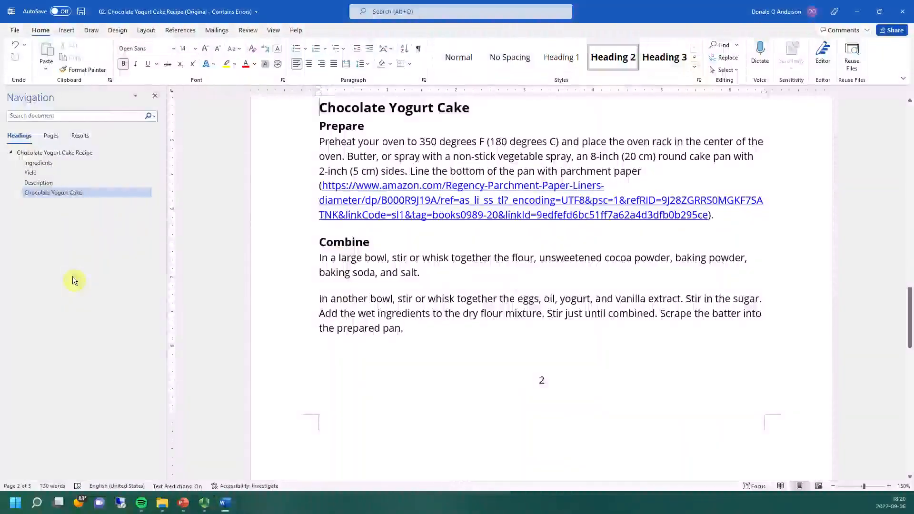
{"action": "left_click", "coordinate": [63, 166]}
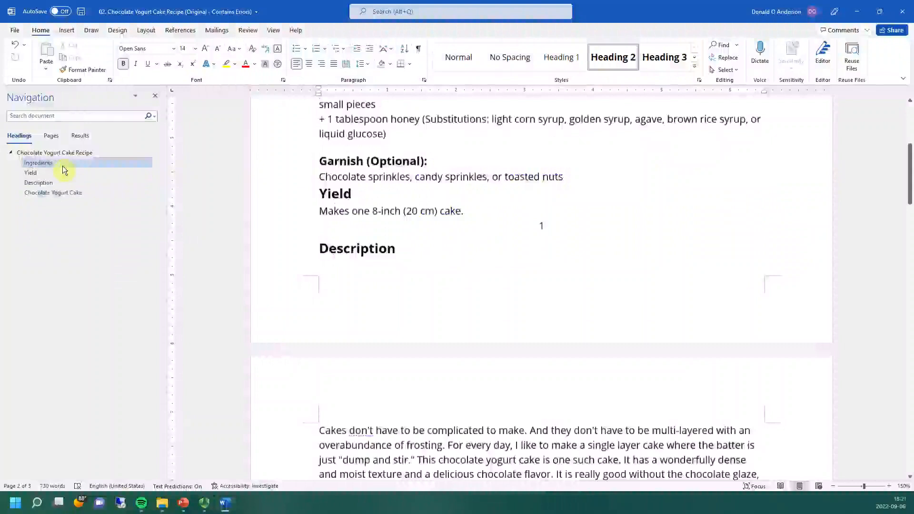
{"action": "left_click", "coordinate": [35, 173]}
{"action": "left_click", "coordinate": [46, 184]}
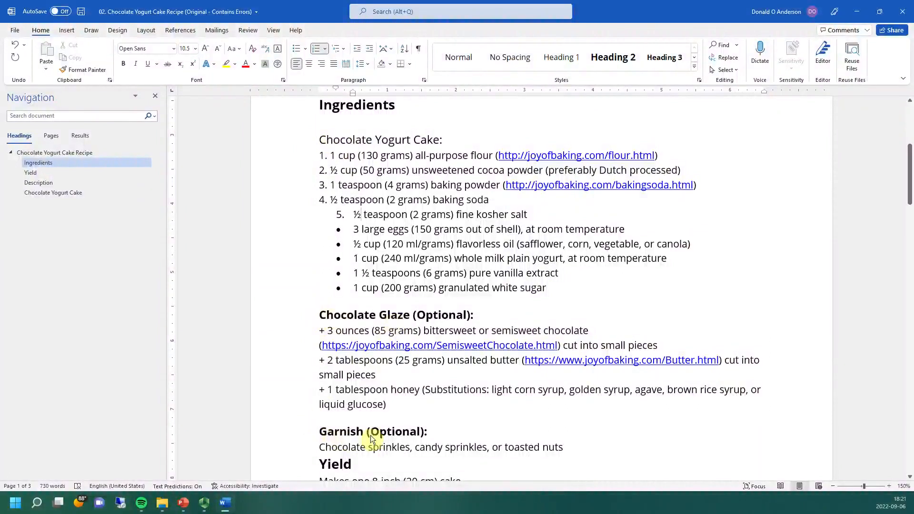
Apply the Heading 3 style to "Chocolate Yogurt Cake:", "Chocolate Glaze (Optional):" and "Garnish (Optional):" under Ingredients
{"action": "left_click", "coordinate": [293, 141]}
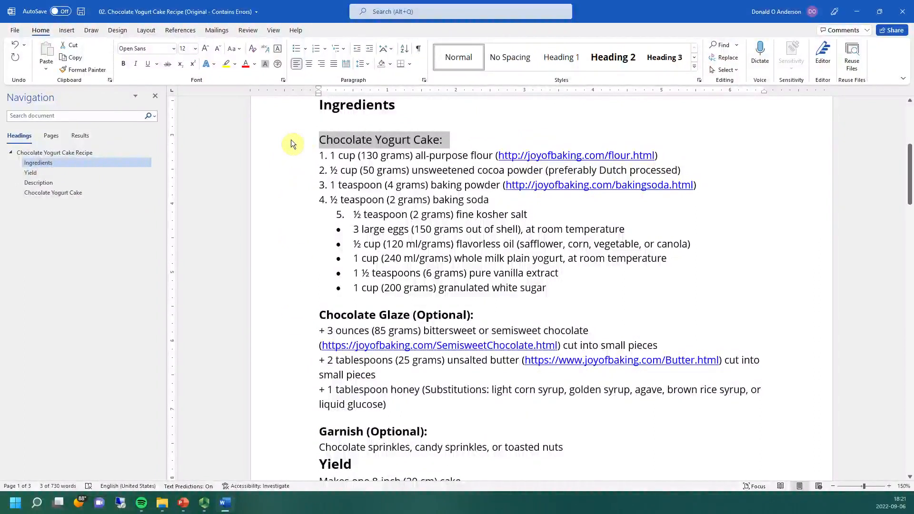
{"action": "left_click", "coordinate": [293, 315], "text": "ctrl"}
{"action": "left_click", "coordinate": [299, 433], "text": "ctrl"}
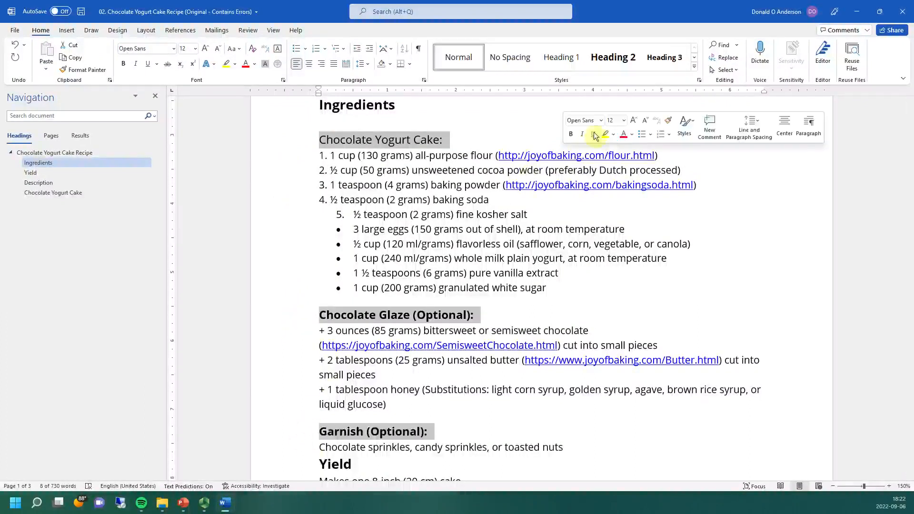
{"action": "left_click", "coordinate": [664, 57]}
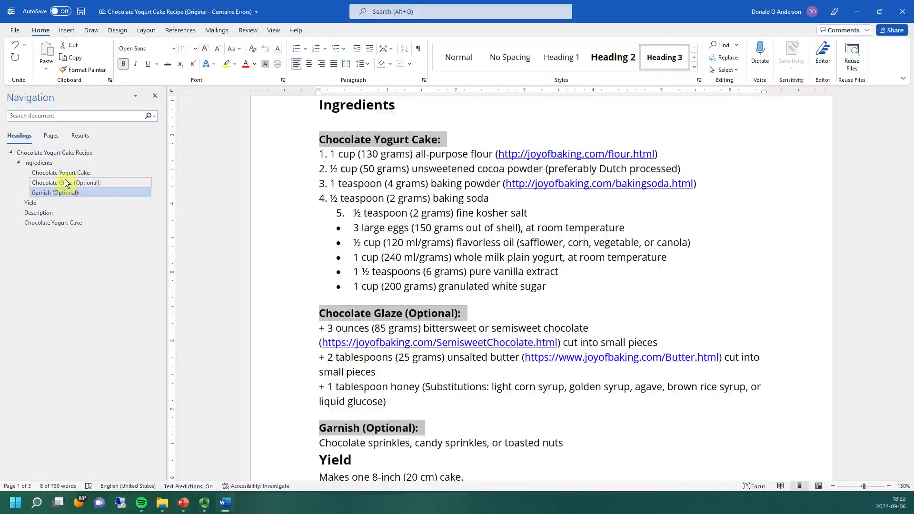
Move the "Chocolate Glaze (Optional):" section above "Chocolate Yogurt Cake:" within Ingredients, using the heading outline
{"action": "left_click_drag", "start_coordinate": [66, 183], "coordinate": [71, 178]}
{"action": "scroll", "coordinate": [419, 218], "scroll_direction": "up", "scroll_amount": 2}
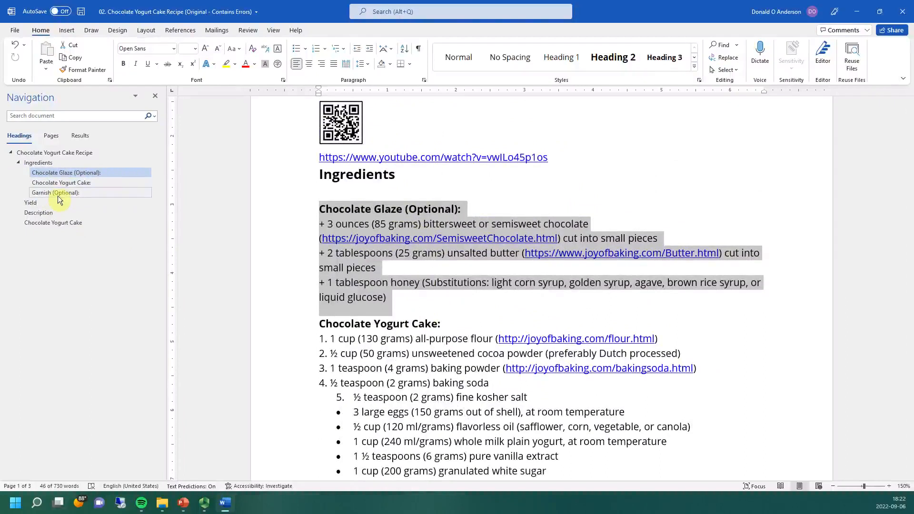
Move the "Garnish (Optional):" section to the top of Ingredients, and place "Chocolate Yogurt Cake:" above it, using the heading outline
{"action": "left_click_drag", "start_coordinate": [60, 197], "coordinate": [64, 175]}
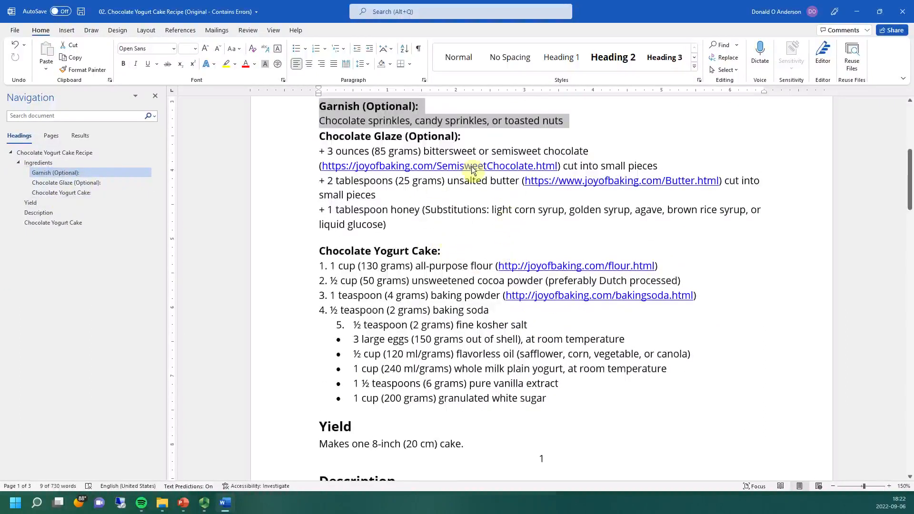
{"action": "scroll", "coordinate": [407, 241], "scroll_direction": "up", "scroll_amount": 1}
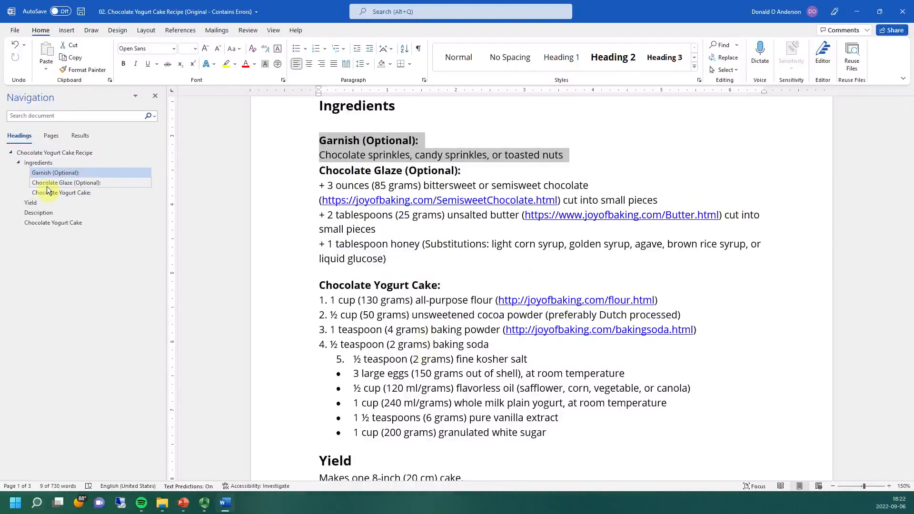
{"action": "left_click_drag", "start_coordinate": [50, 186], "coordinate": [66, 173]}
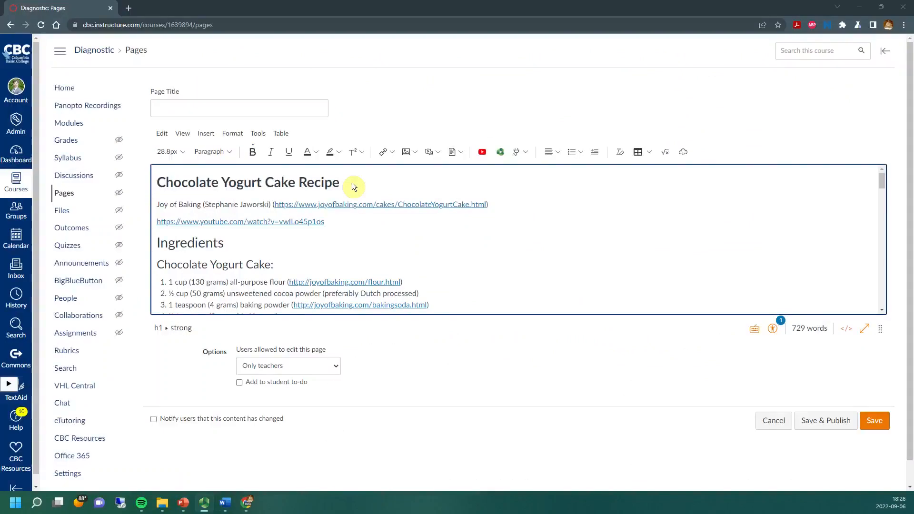
In the Canvas page editor, move "Chocolate Yogurt Cake Recipe" from the body into the page title and delete the empty heading line
{"action": "left_click_drag", "start_coordinate": [352, 182], "coordinate": [151, 168]}
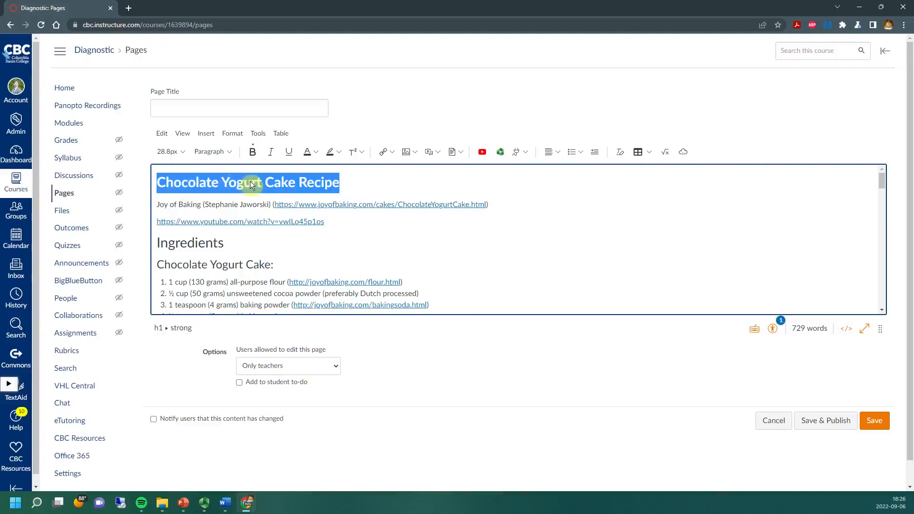
{"action": "right_click", "coordinate": [314, 182]}
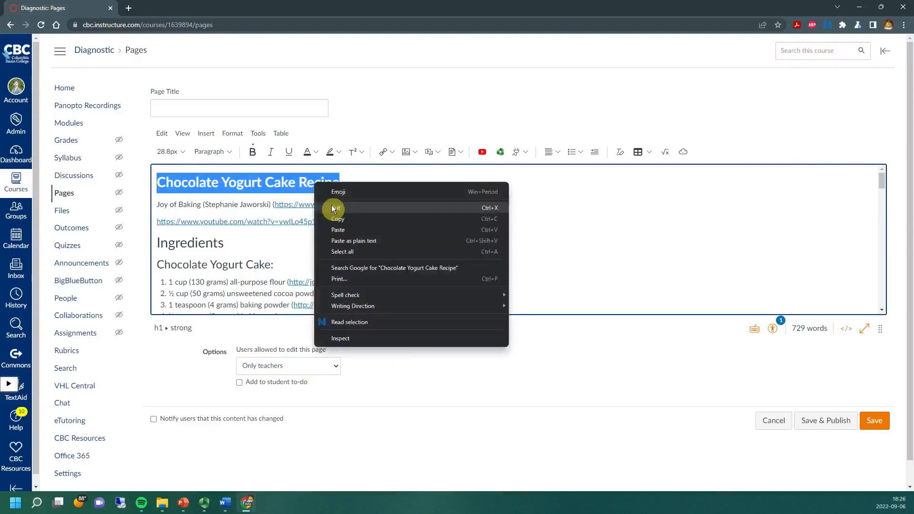
{"action": "left_click", "coordinate": [331, 206]}
{"action": "left_click", "coordinate": [196, 103]}
{"action": "right_click", "coordinate": [191, 108]}
{"action": "left_click", "coordinate": [224, 181]}
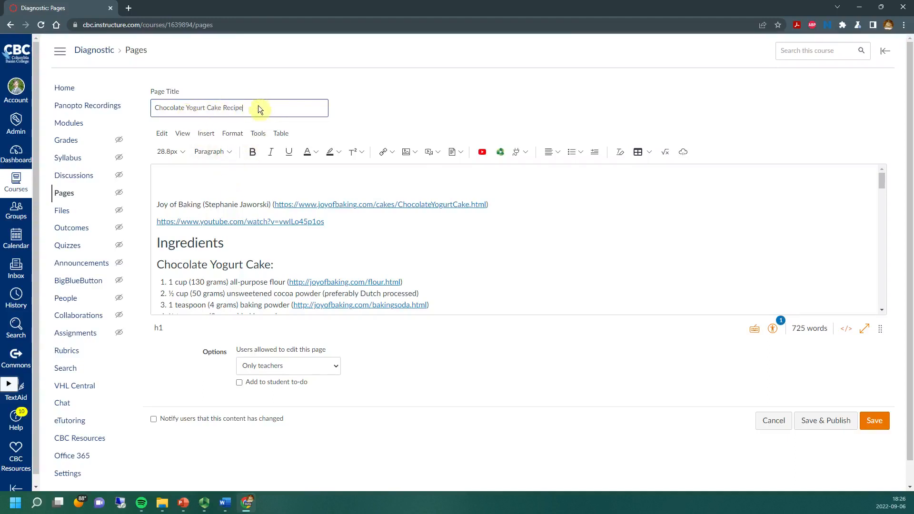
{"action": "left_click", "coordinate": [213, 176]}
{"action": "key", "text": "Delete"}
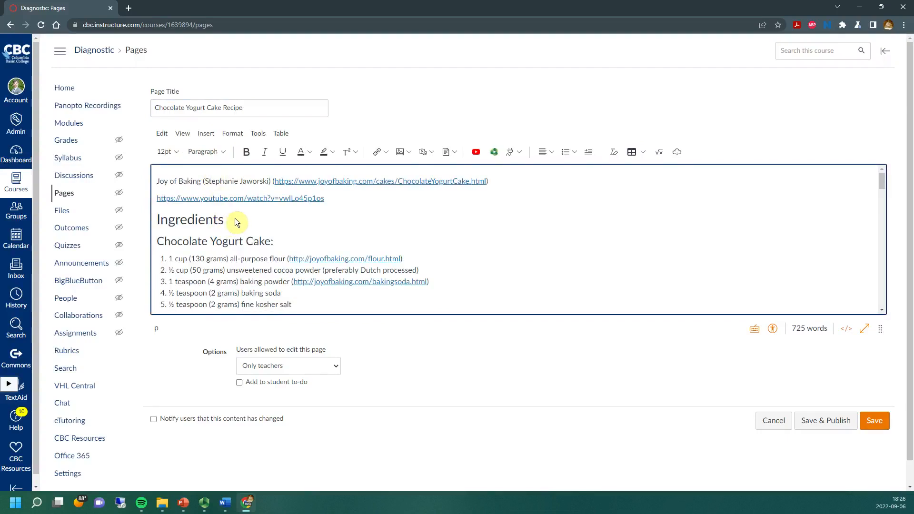
Check the style applied to the "Ingredients" heading and the other paragraph styles the editor offers
{"action": "left_click_drag", "start_coordinate": [237, 220], "coordinate": [164, 220]}
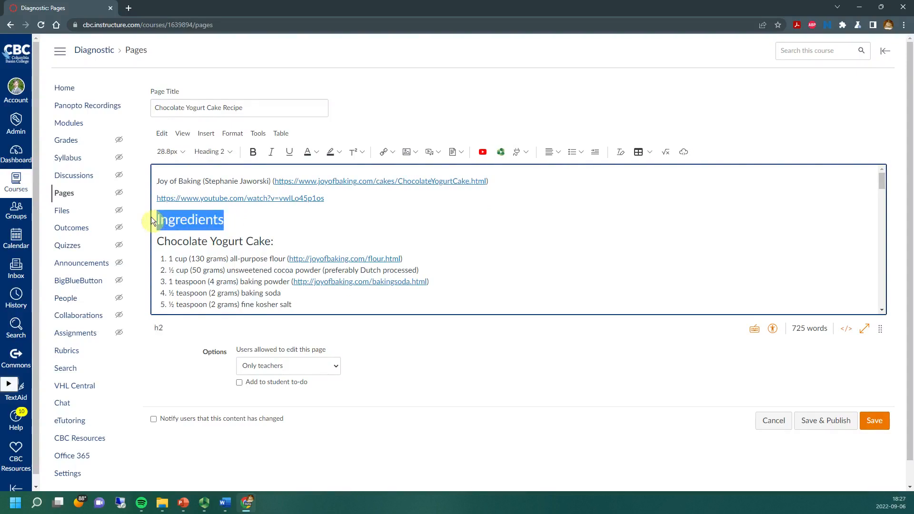
{"action": "left_click", "coordinate": [231, 153]}
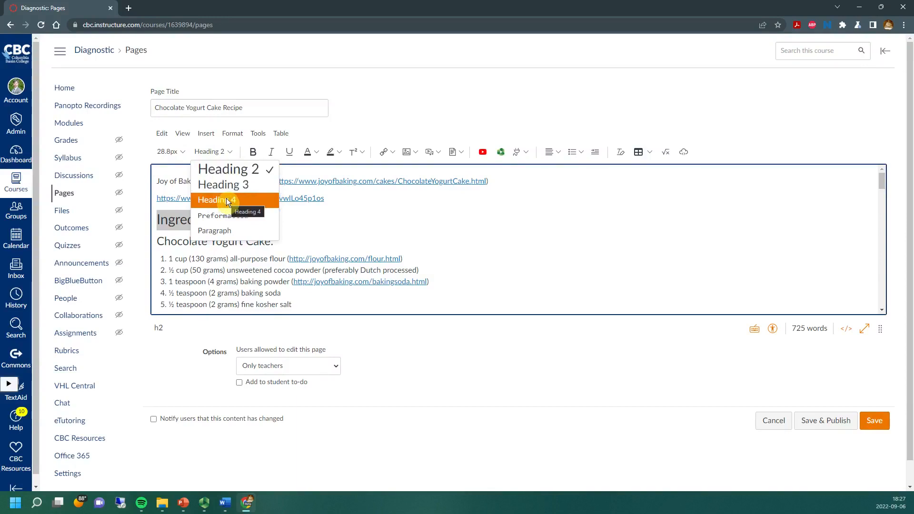
{"action": "left_click", "coordinate": [295, 214]}
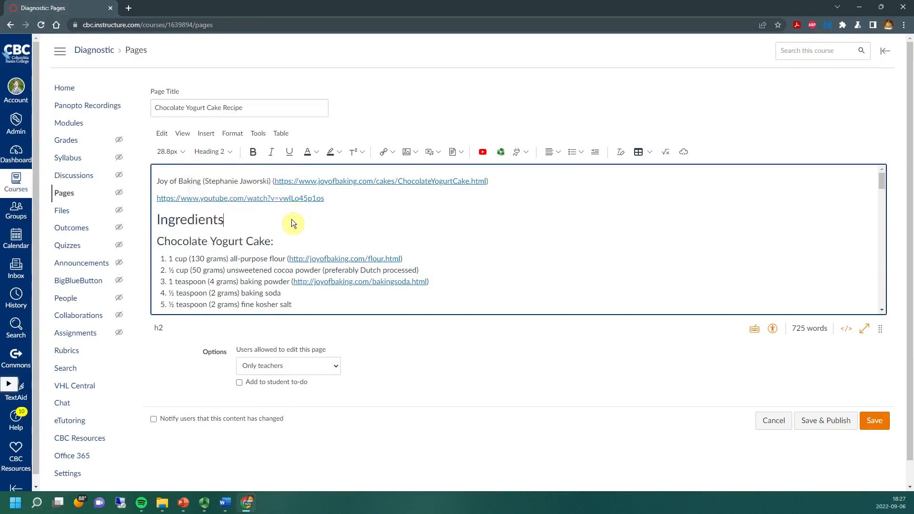
Examine the heading formats, fonts and font sizes available for the "Ingredients" heading
{"action": "left_click_drag", "start_coordinate": [259, 219], "coordinate": [133, 218]}
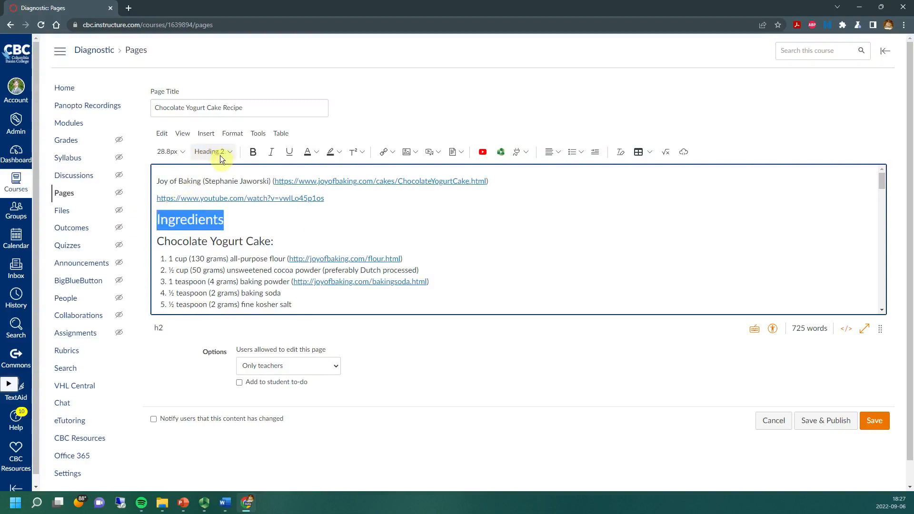
{"action": "left_click", "coordinate": [232, 133]}
{"action": "mouse_move", "coordinate": [278, 264]}
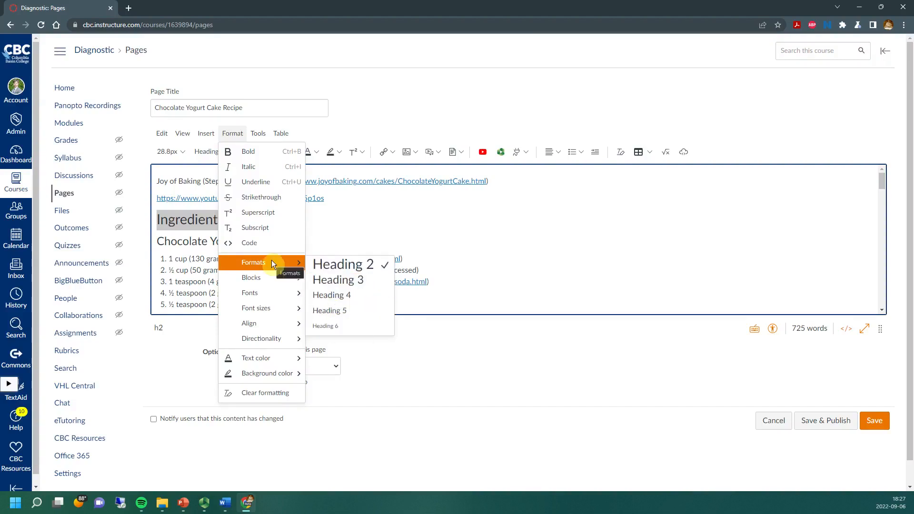
{"action": "mouse_move", "coordinate": [264, 289]}
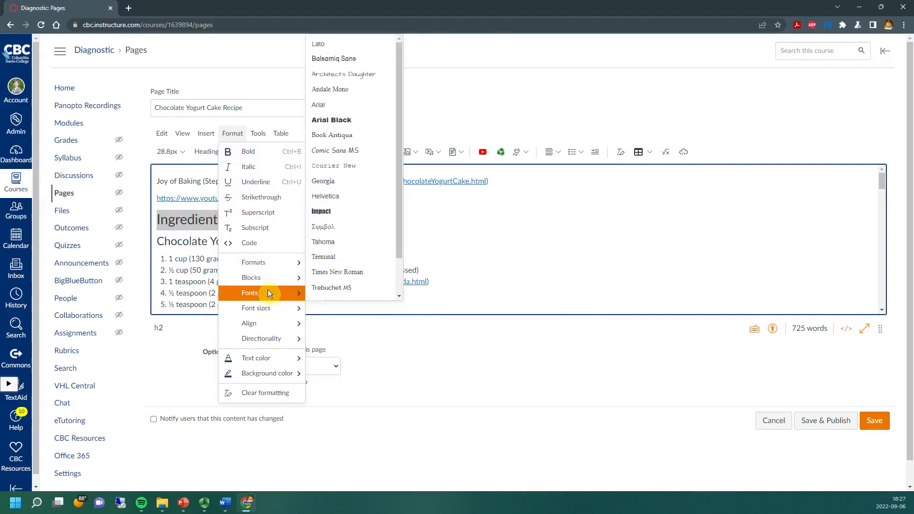
{"action": "scroll", "coordinate": [350, 161], "scroll_direction": "down", "scroll_amount": 1}
{"action": "scroll", "coordinate": [349, 161], "scroll_direction": "up", "scroll_amount": 1}
{"action": "mouse_move", "coordinate": [275, 307]}
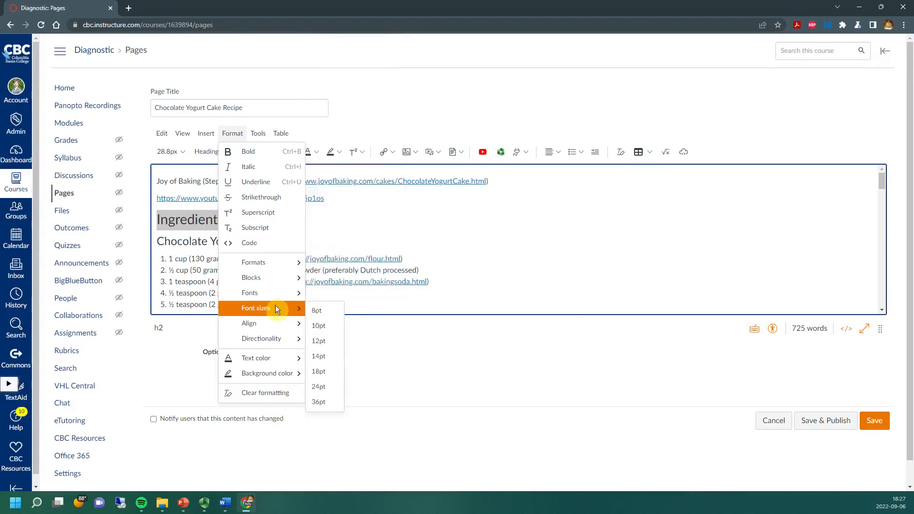
{"action": "left_click", "coordinate": [322, 292]}
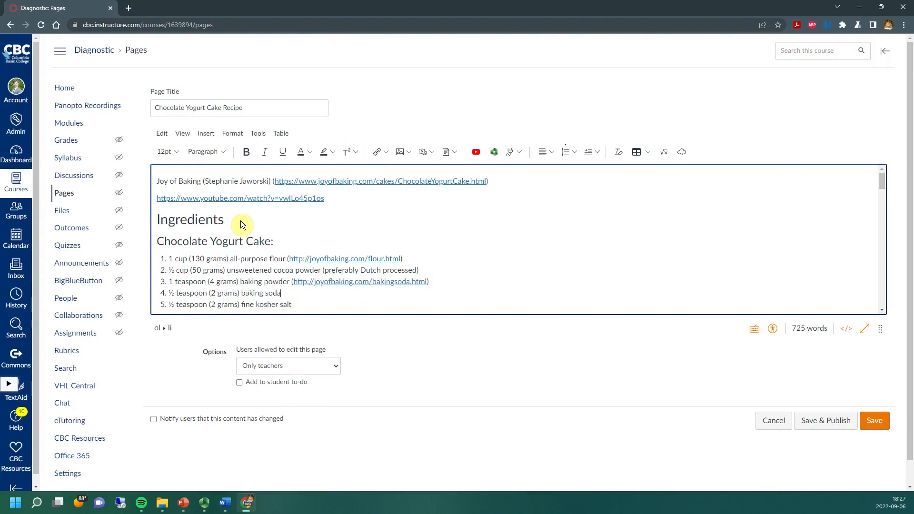
Compare the styles applied to "Ingredients", "Chocolate Yogurt Cake:" and the numbered ingredient list
{"action": "left_click_drag", "start_coordinate": [241, 221], "coordinate": [164, 219]}
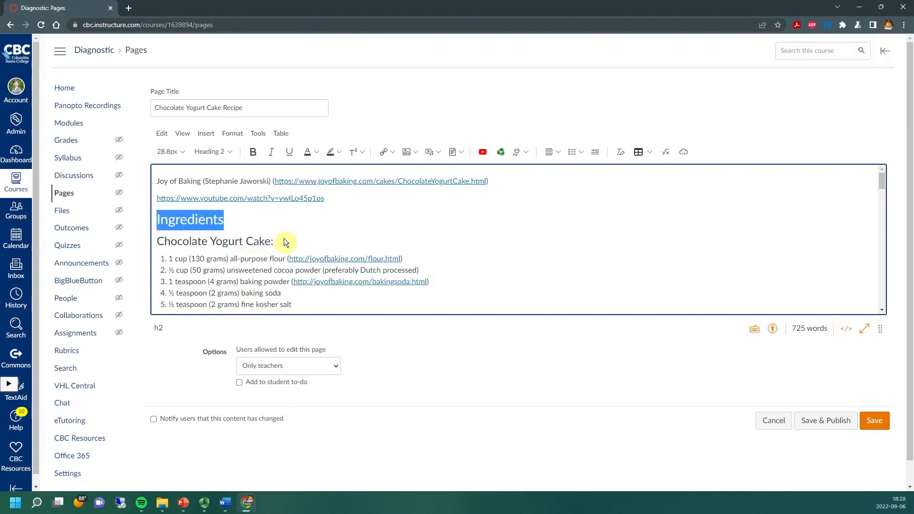
{"action": "left_click_drag", "start_coordinate": [290, 239], "coordinate": [142, 238]}
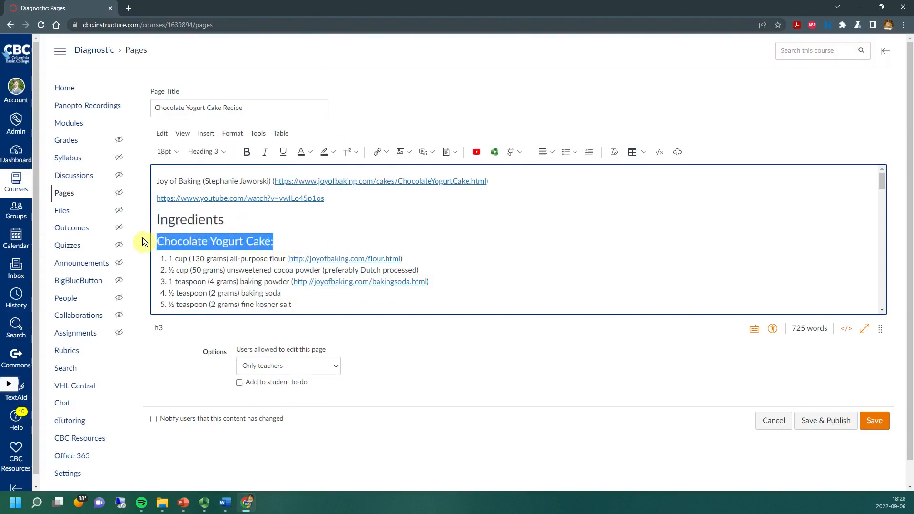
{"action": "scroll", "coordinate": [213, 242], "scroll_direction": "down", "scroll_amount": 1}
{"action": "left_click_drag", "start_coordinate": [223, 211], "coordinate": [261, 246]}
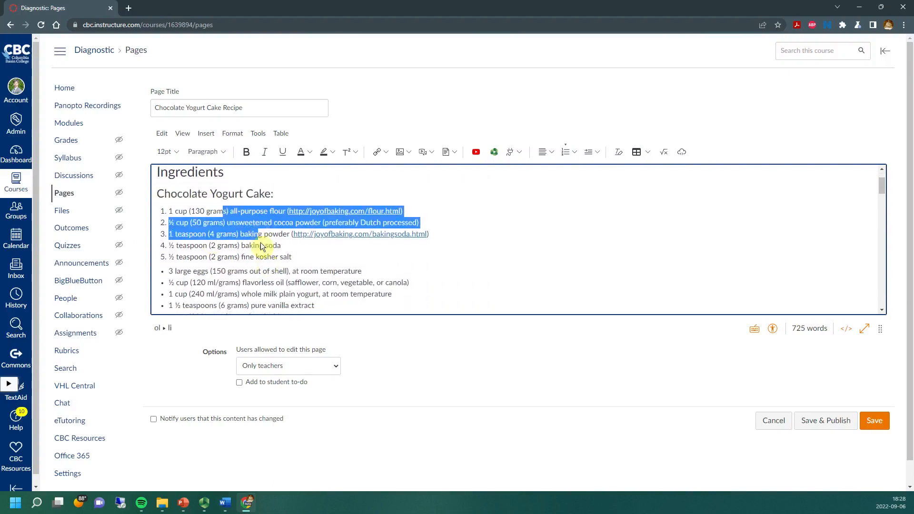
{"action": "left_click", "coordinate": [199, 153]}
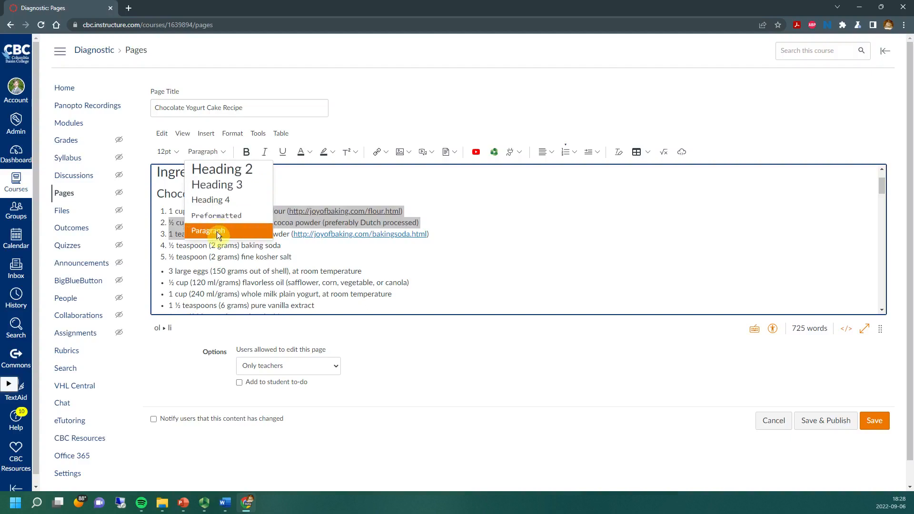
{"action": "left_click", "coordinate": [237, 271]}
Check the heading style applied to "Garnish (Optional):" and "Chocolate Glaze (Optional):"
{"action": "scroll", "coordinate": [235, 276], "scroll_direction": "down", "scroll_amount": 3}
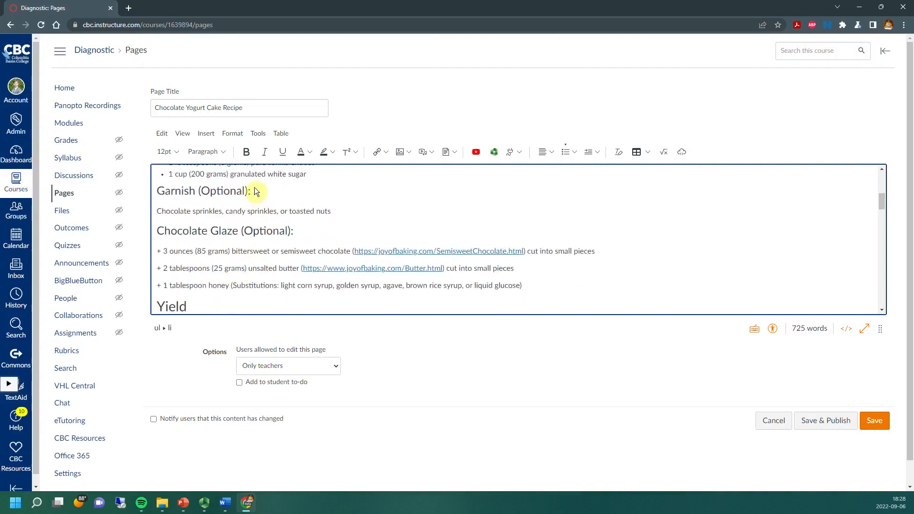
{"action": "scroll", "coordinate": [255, 212], "scroll_direction": "up", "scroll_amount": 1}
{"action": "left_click_drag", "start_coordinate": [254, 238], "coordinate": [146, 236]}
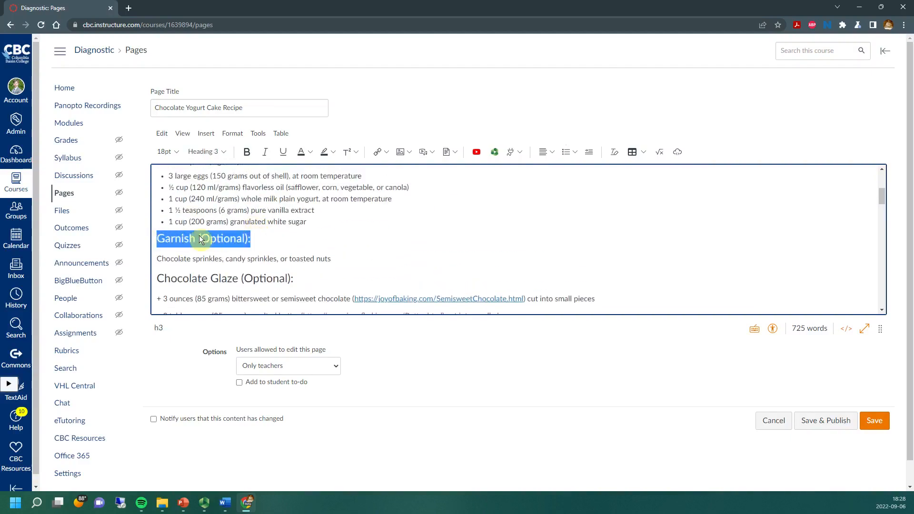
{"action": "left_click_drag", "start_coordinate": [303, 279], "coordinate": [165, 283]}
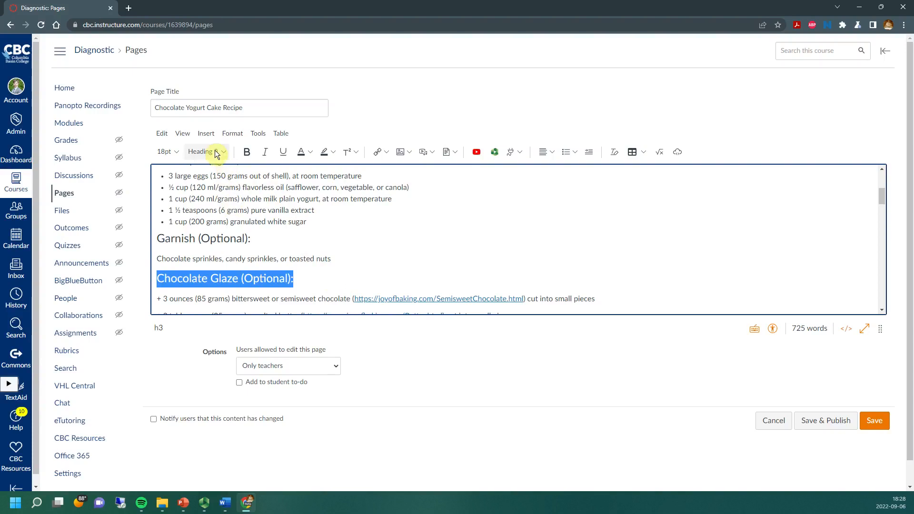
{"action": "left_click_drag", "start_coordinate": [286, 237], "coordinate": [154, 236]}
{"action": "left_click", "coordinate": [198, 152]}
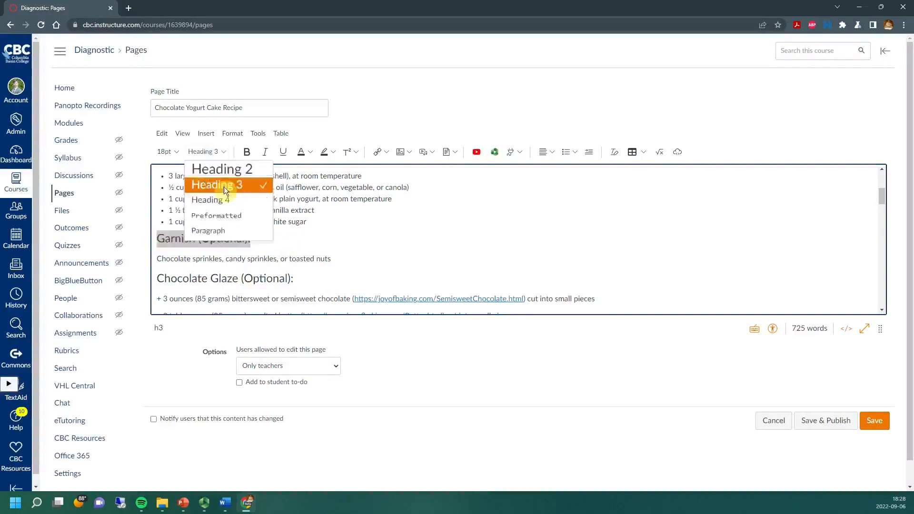